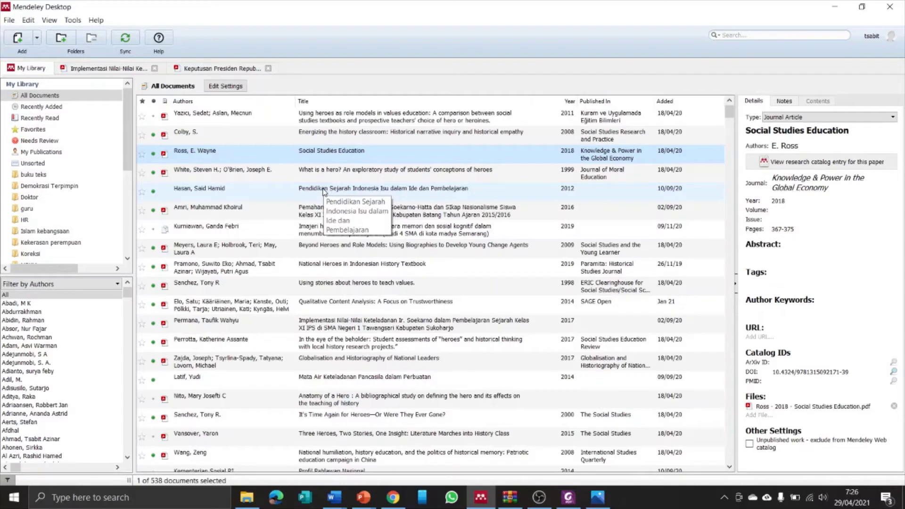
# Inspect the title and authors fields of the book "Pendidikan Sejarah Indonesia Isu dalam Ide dan Pembelajaran" in the document details.
pyautogui.click(324, 191)
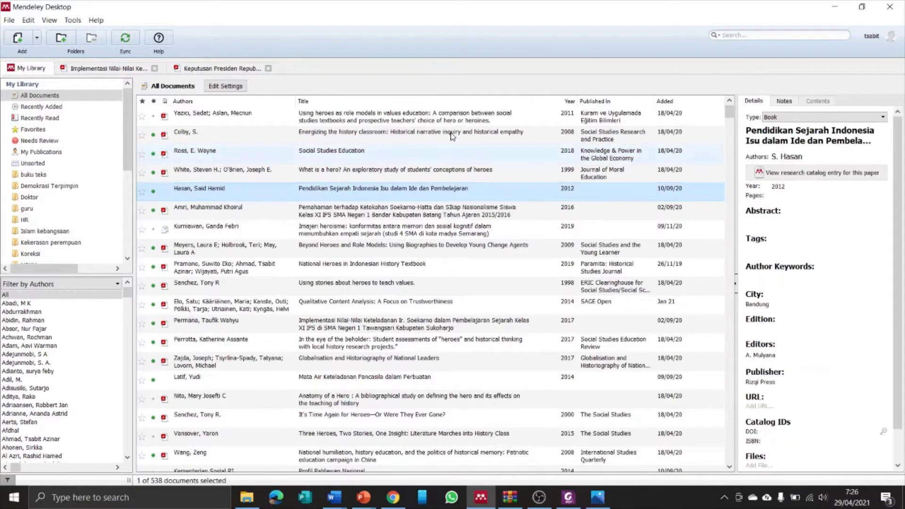
pyautogui.click(760, 132)
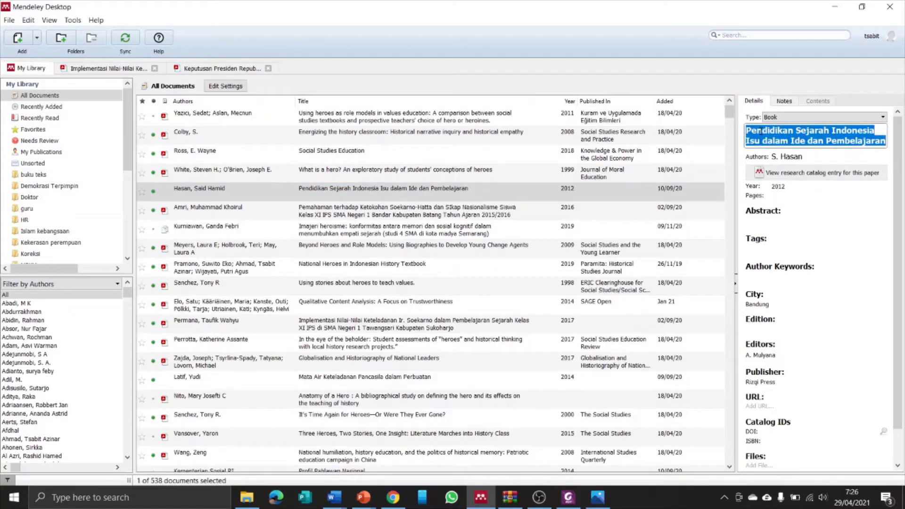
pyautogui.click(838, 156)
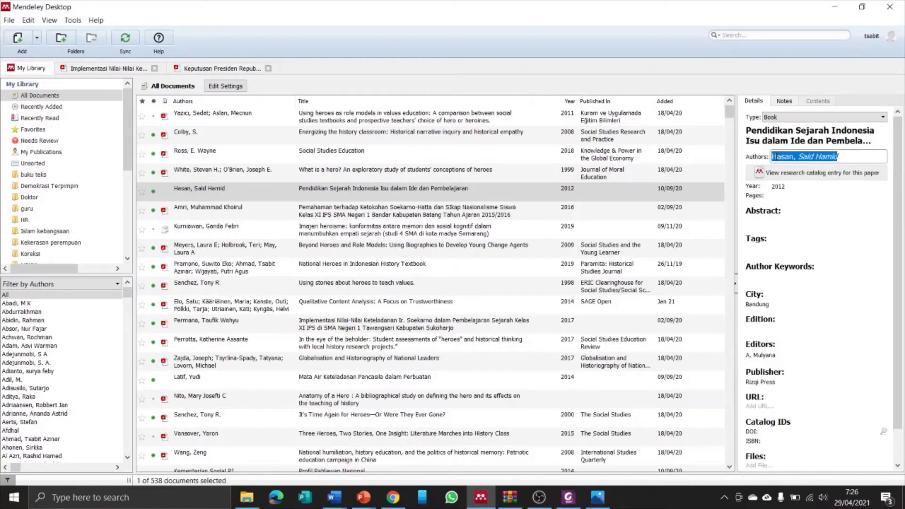
pyautogui.click(775, 196)
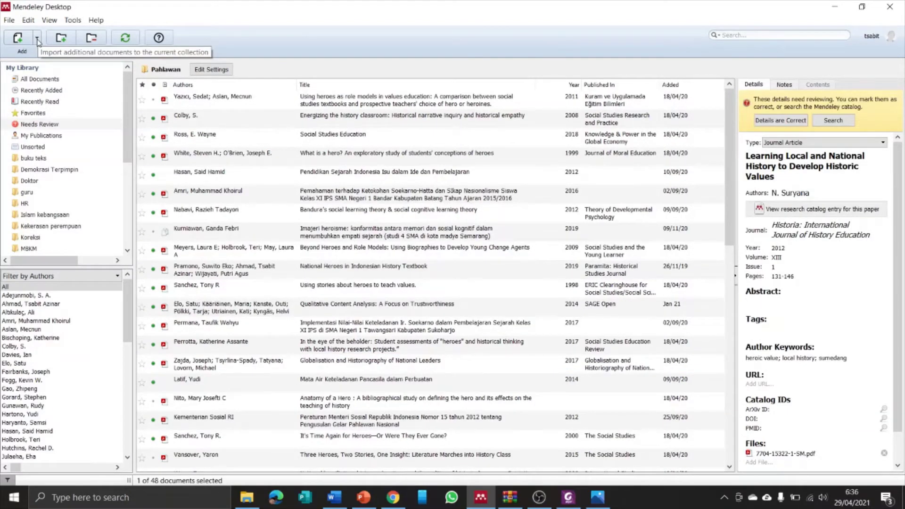
# Create a manual entry of type Journal Article with the title "Judul Artikel".
pyautogui.click(37, 42)
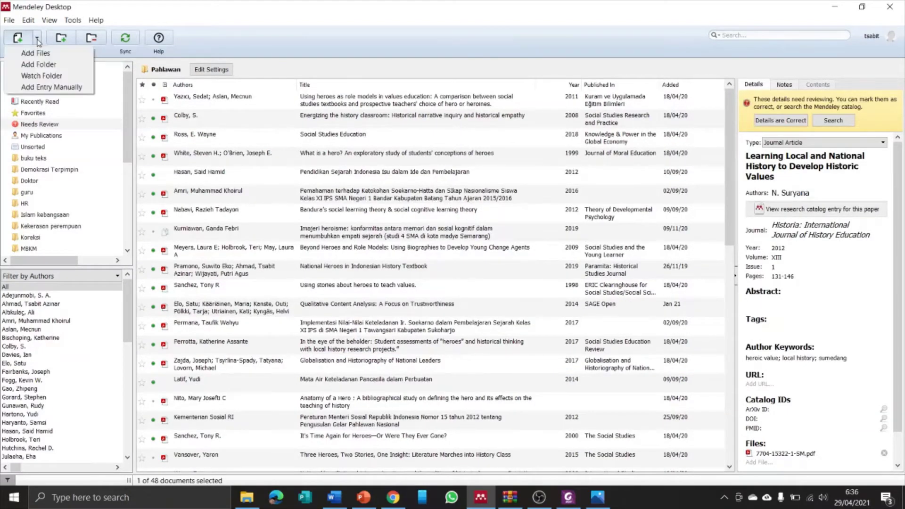
pyautogui.click(47, 88)
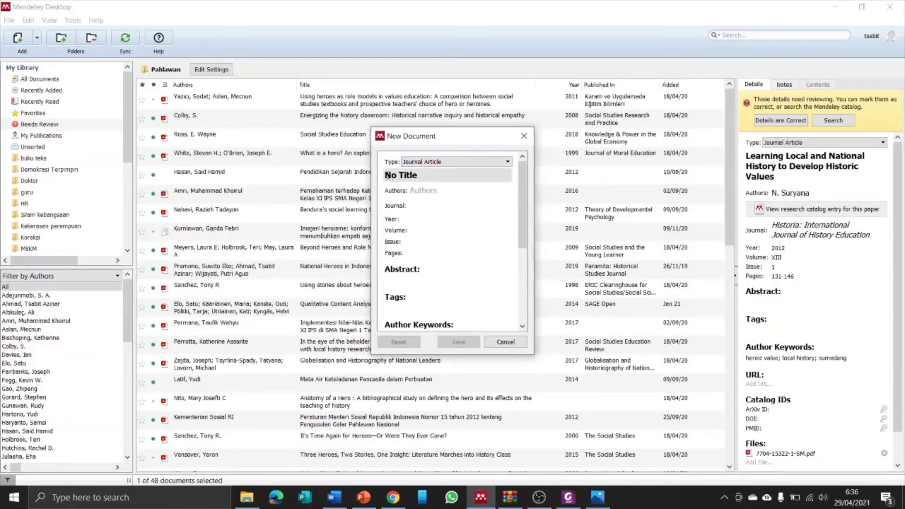
pyautogui.click(388, 175)
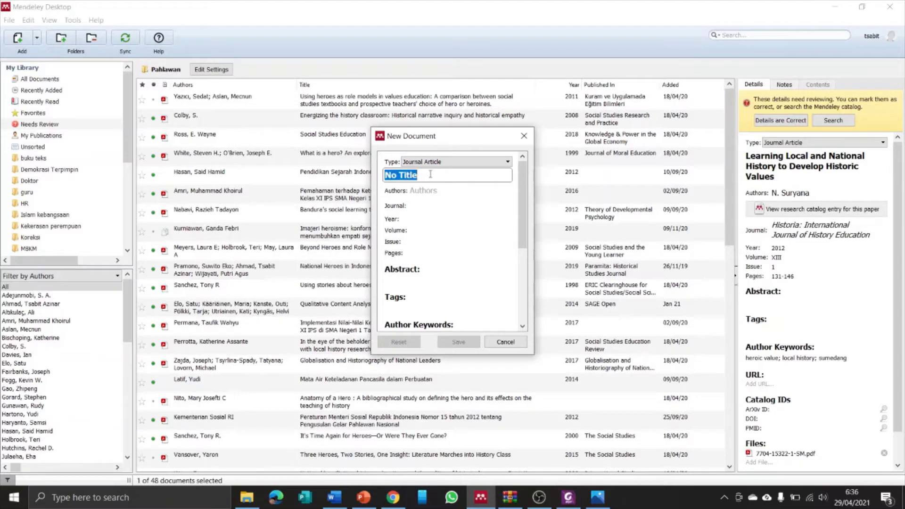
pyautogui.write('Judul ')
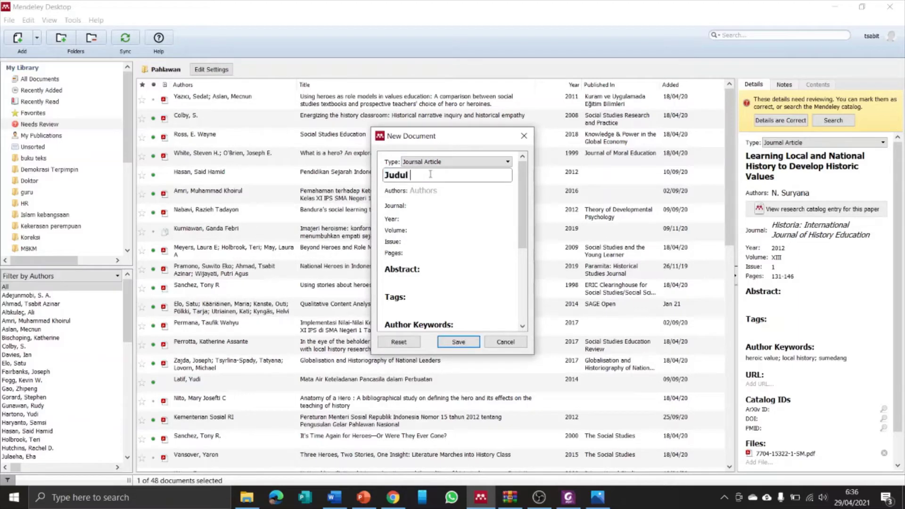
pyautogui.write('Artikel')
pyautogui.press('Tab')
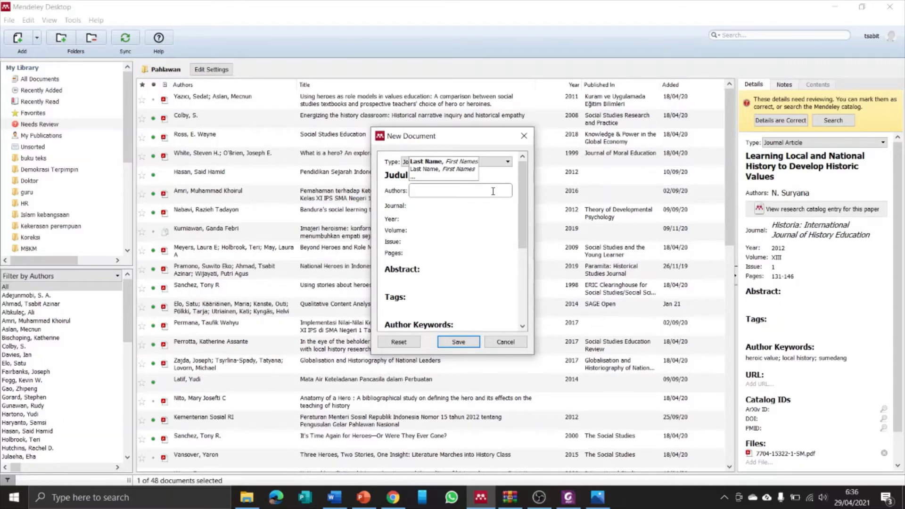
# Enter the full names of two authors for the new entry, each on its own line.
pyautogui.write('Tsabi')
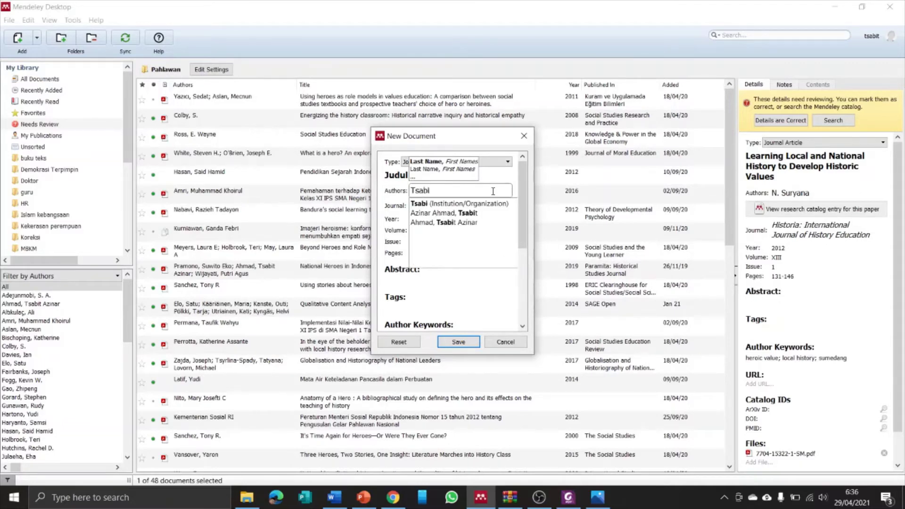
pyautogui.write('t Azinar Ahmad')
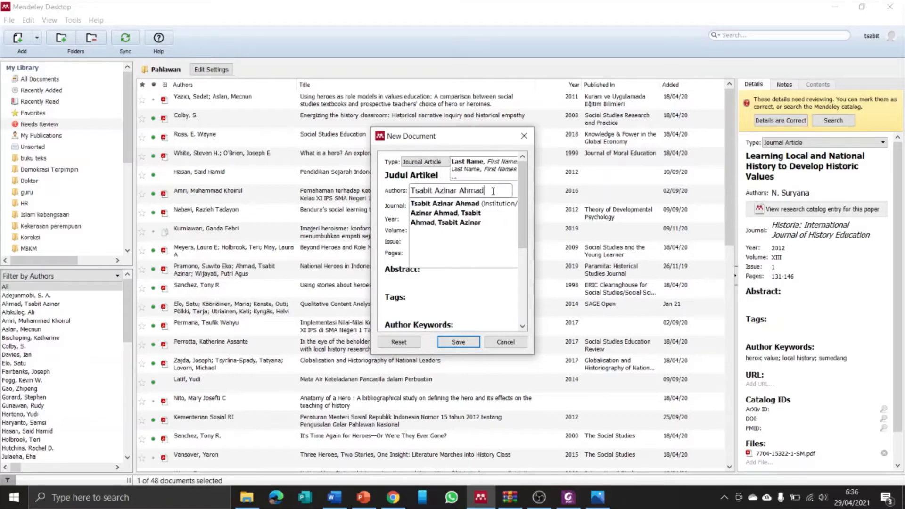
pyautogui.press('Return')
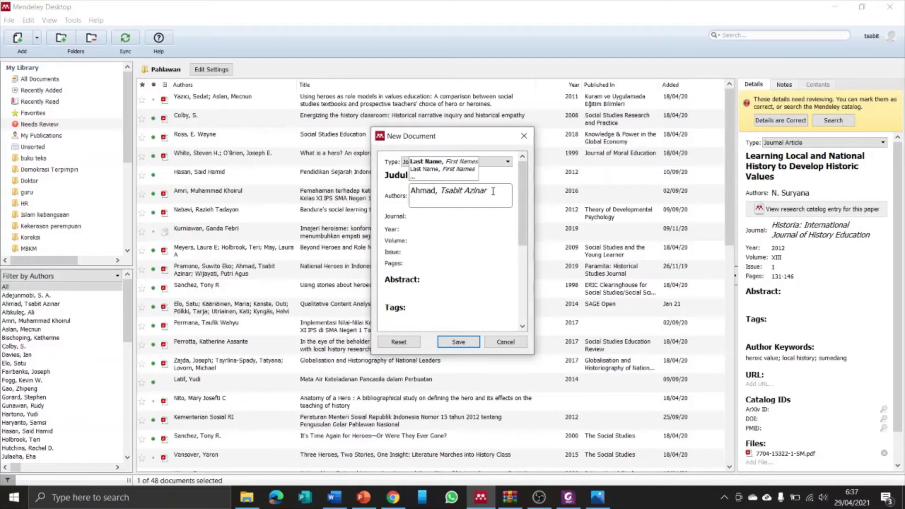
pyautogui.press('Return')
pyautogui.write('Syaiful AMin')
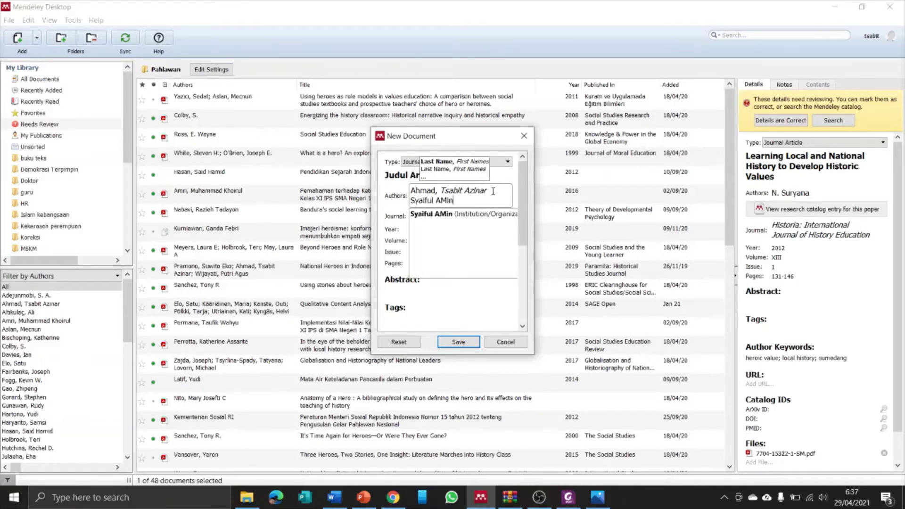
pyautogui.press('BackSpace')
pyautogui.press('BackSpace')
pyautogui.press('BackSpace')
pyautogui.write('min')
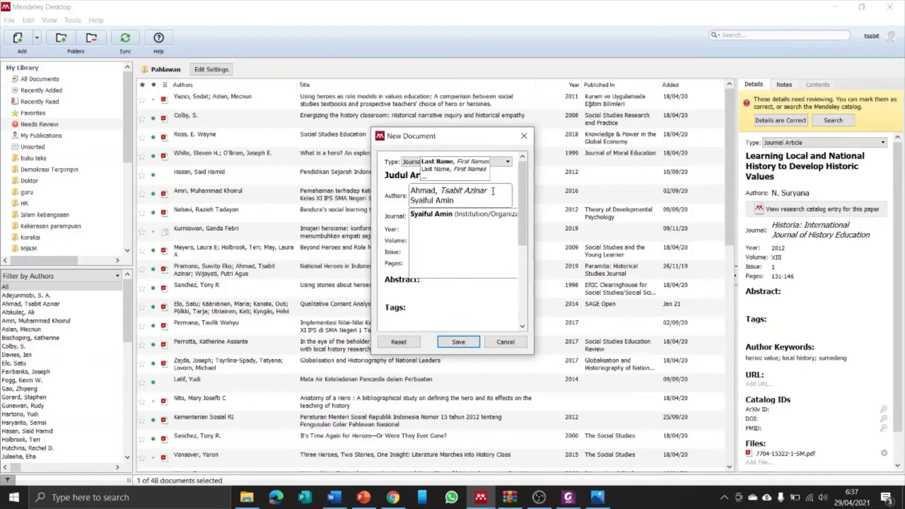
pyautogui.press('Return')
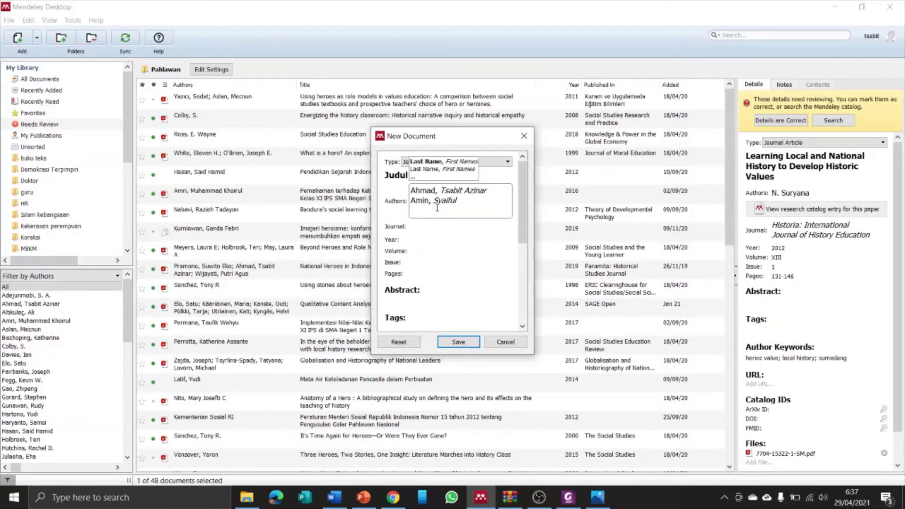
# Add a third author with a single-word name on a new line of the authors field.
pyautogui.write('A')
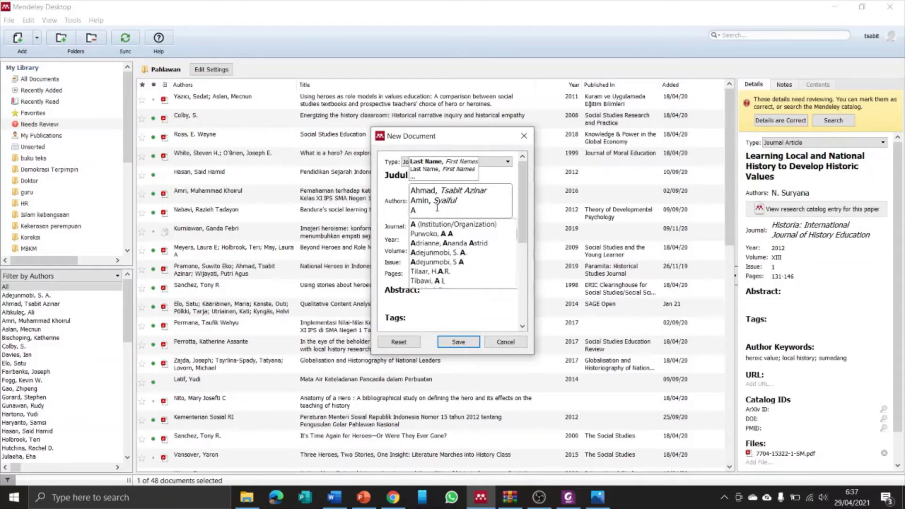
pyautogui.write('tno')
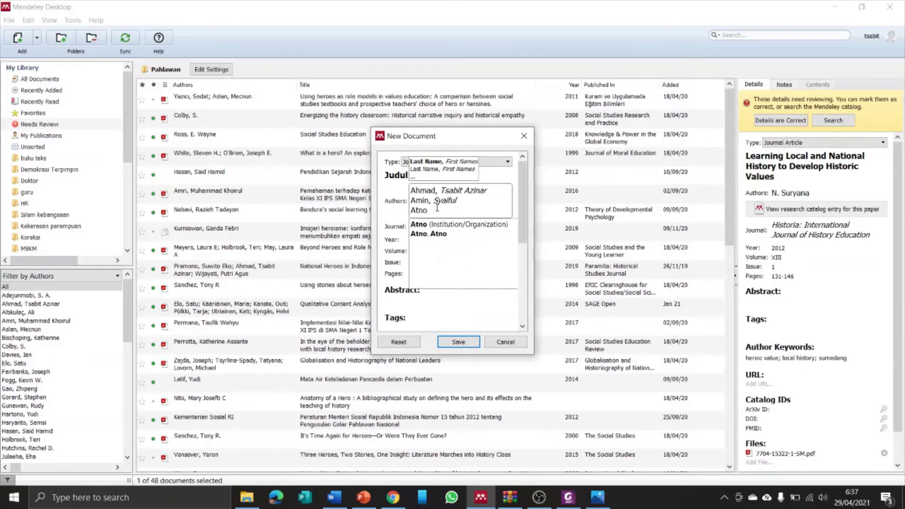
pyautogui.press('Return')
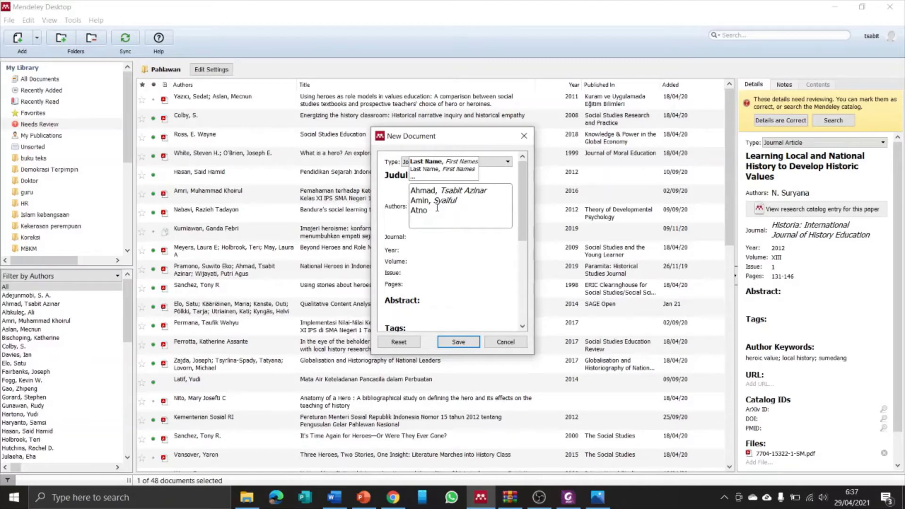
# Replace all authors of the new entry with "Kementerian Agama" as an Institution/Organization.
pyautogui.hotkey('ctrl', 'a')
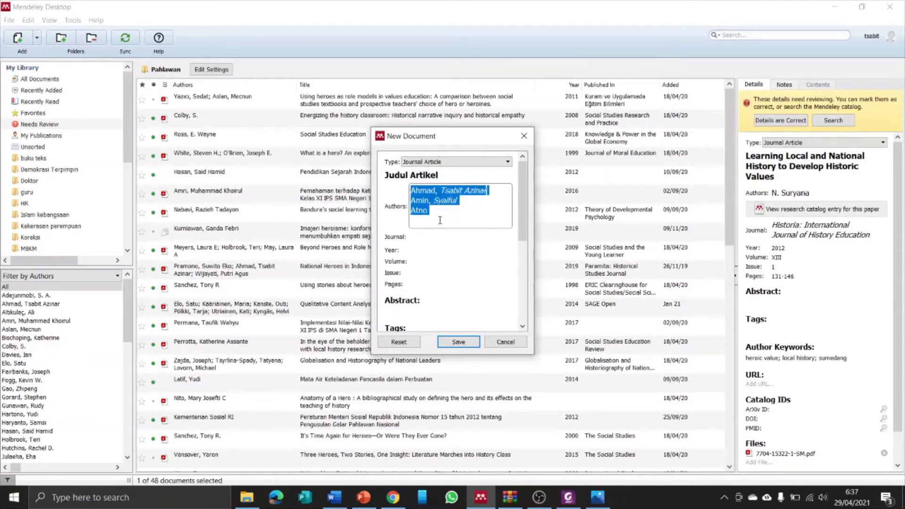
pyautogui.press('BackSpace')
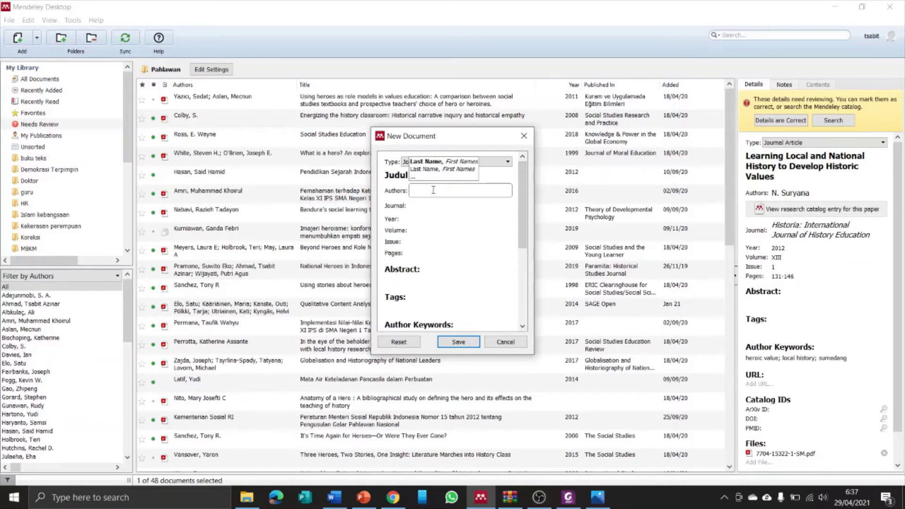
pyautogui.write('Kementerian Agama')
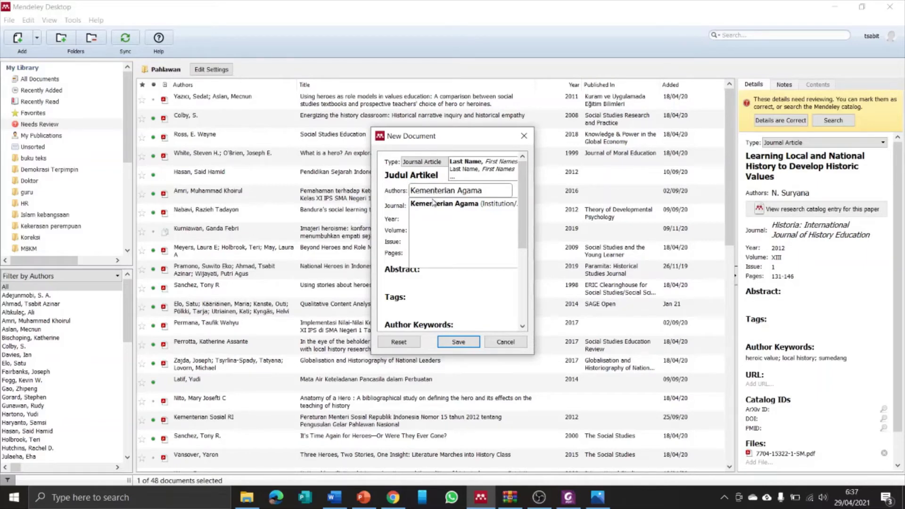
pyautogui.click(490, 206)
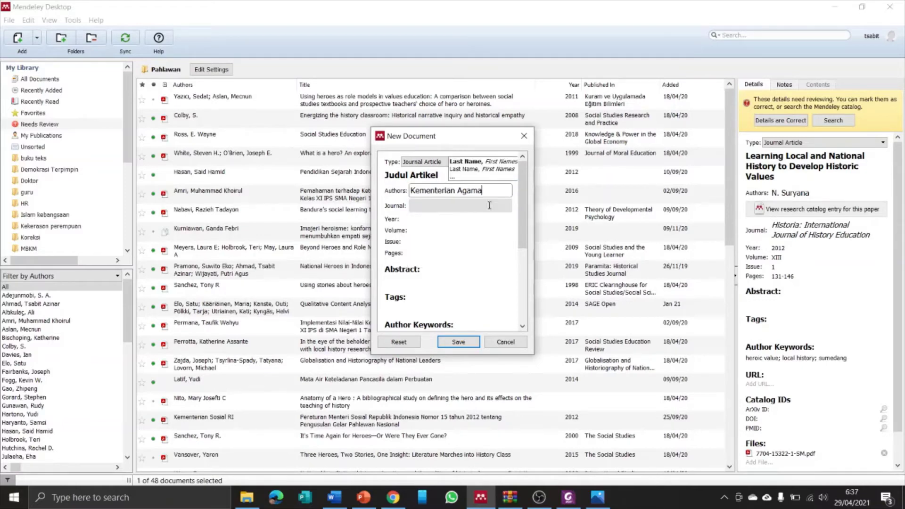
pyautogui.press('Return')
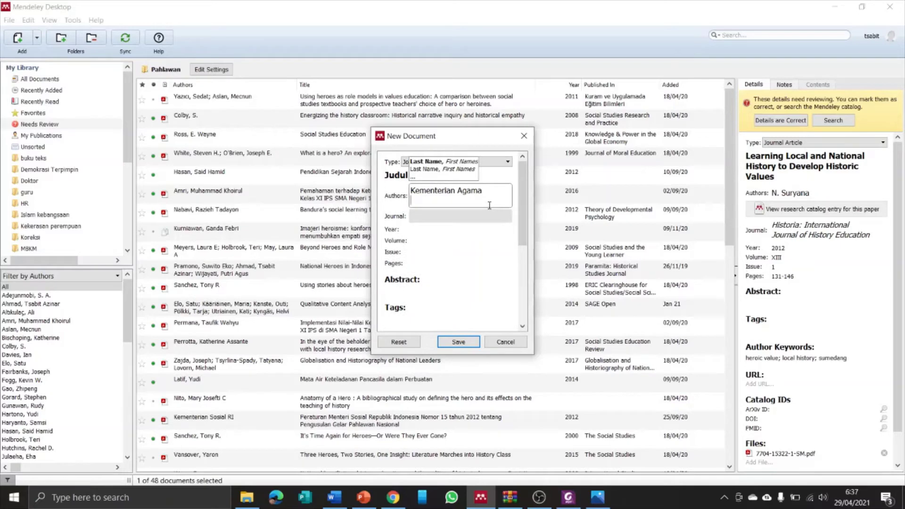
# Try entering "Kementerian Agama" on a second line as an ordinary author name, and remove that line.
pyautogui.write('Keme')
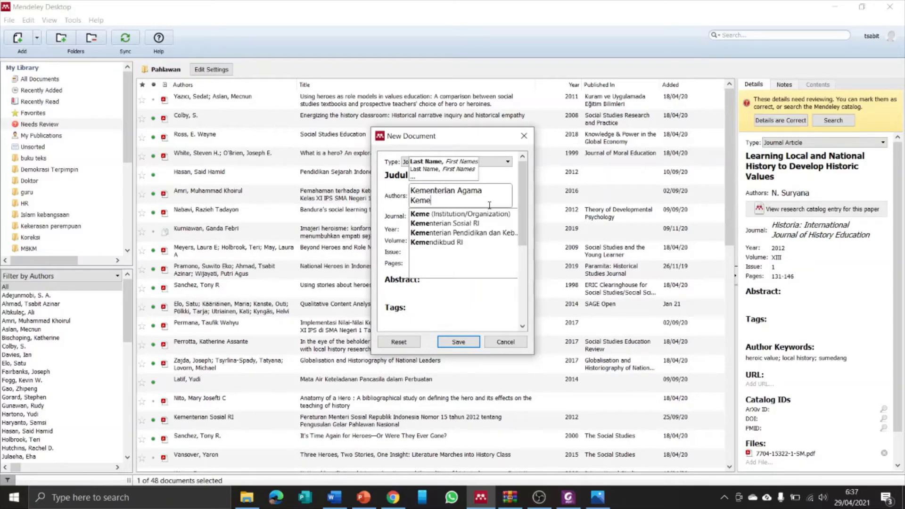
pyautogui.write('nteiian ag')
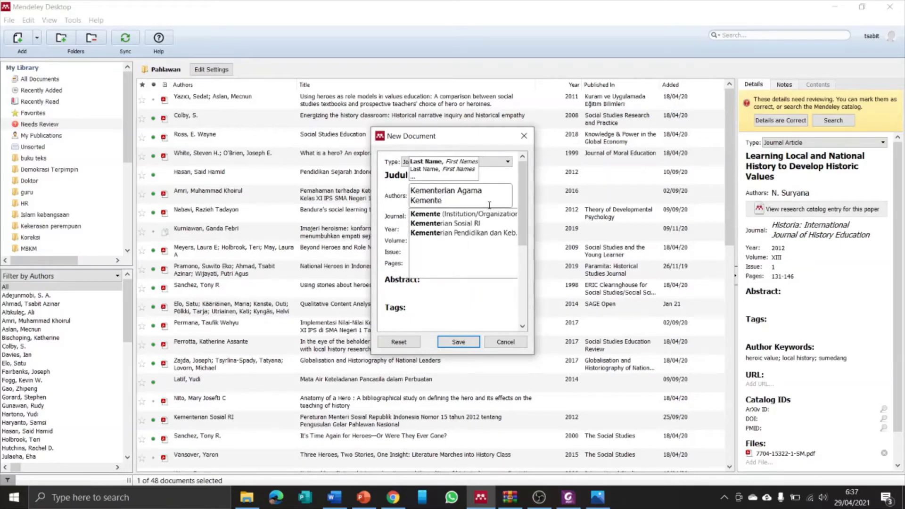
pyautogui.press('BackSpace')
pyautogui.press('BackSpace')
pyautogui.write('Agama')
pyautogui.press('Tab')
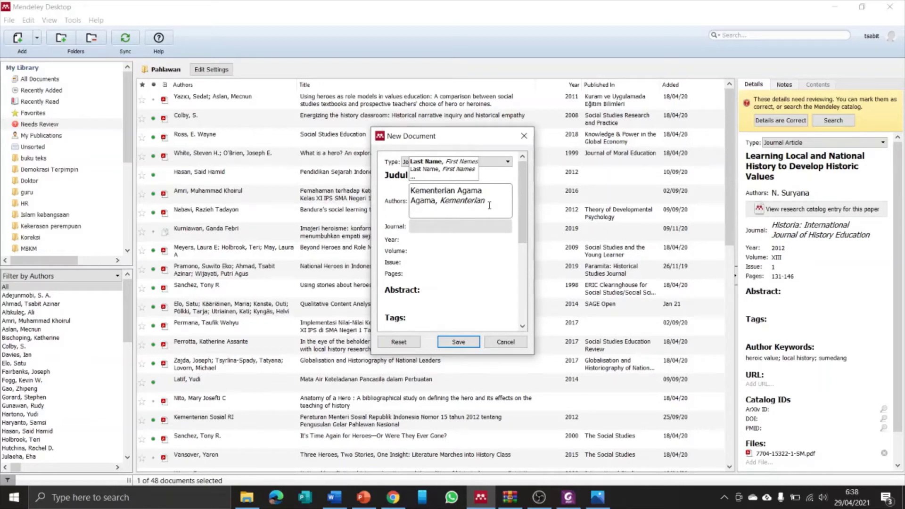
pyautogui.hotkey('shift', 'Up')
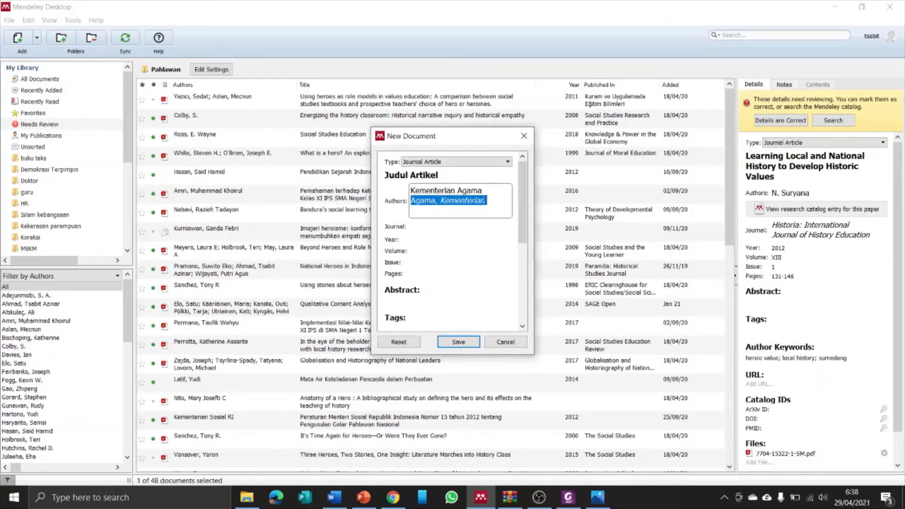
pyautogui.press('BackSpace')
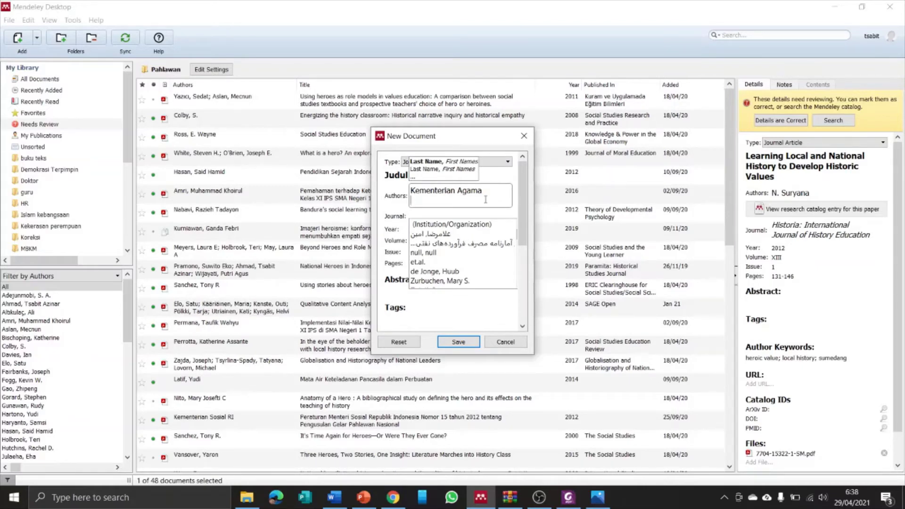
# Add "Universitas Negeri Semarang" as an Institution/Organization author, and clear the whole authors field.
pyautogui.write('Universita')
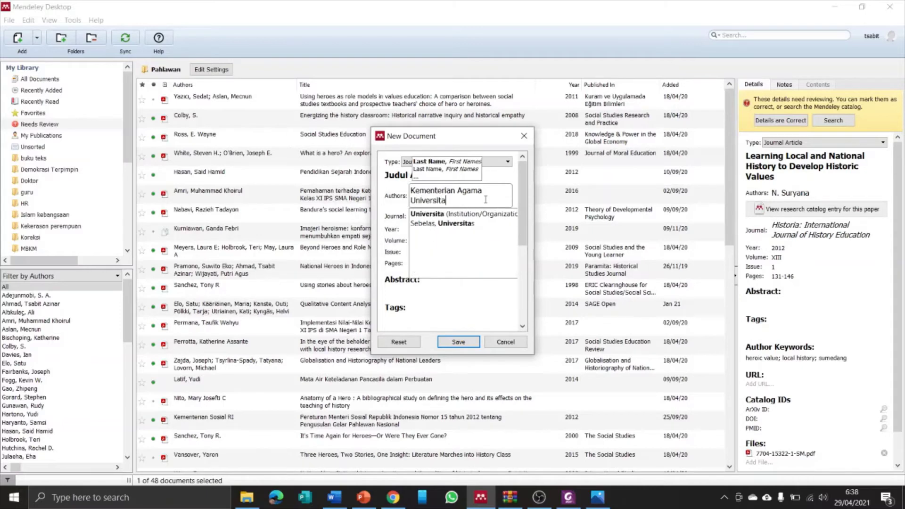
pyautogui.write('s Negeri Sema')
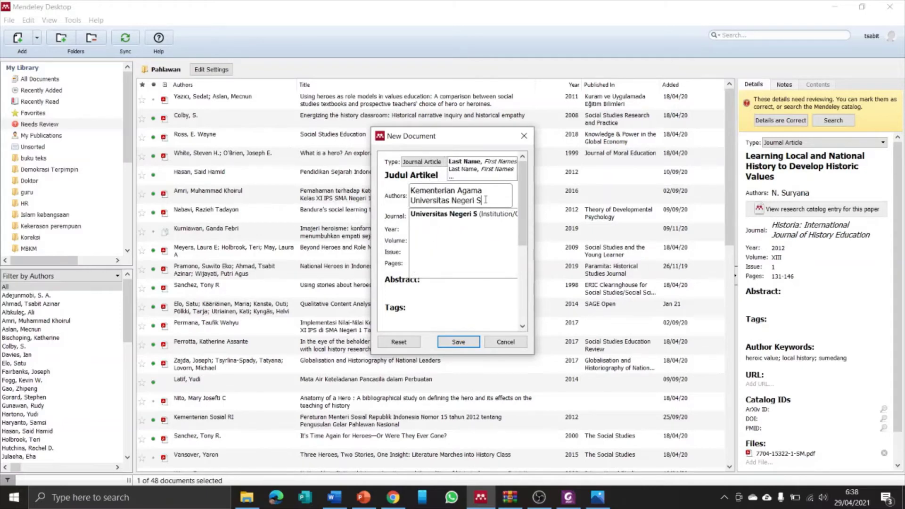
pyautogui.press('BackSpace')
pyautogui.press('BackSpace')
pyautogui.press('BackSpace')
pyautogui.press('BackSpace')
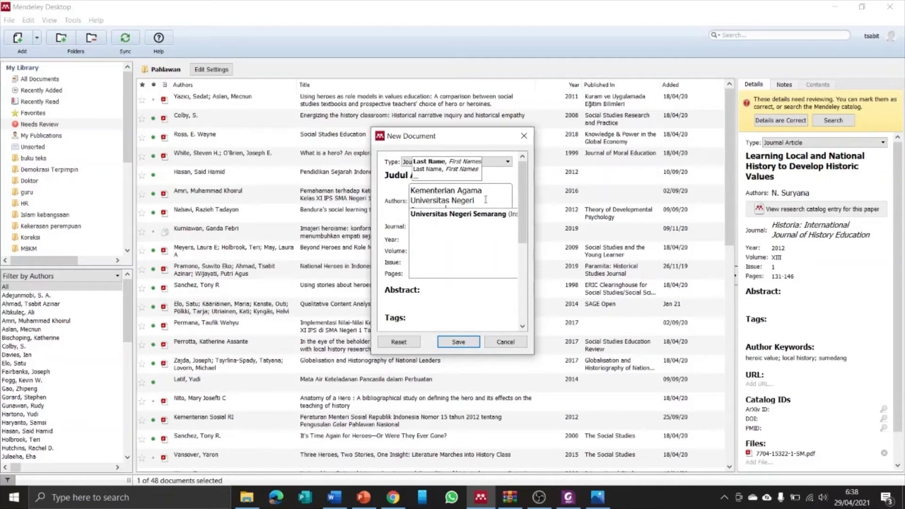
pyautogui.click(465, 215)
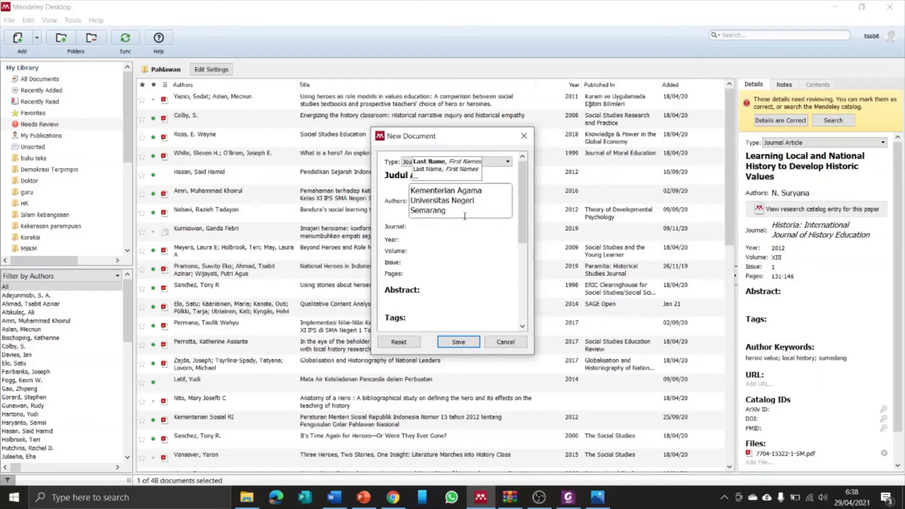
pyautogui.moveTo(465, 216); pyautogui.dragTo(401, 190)
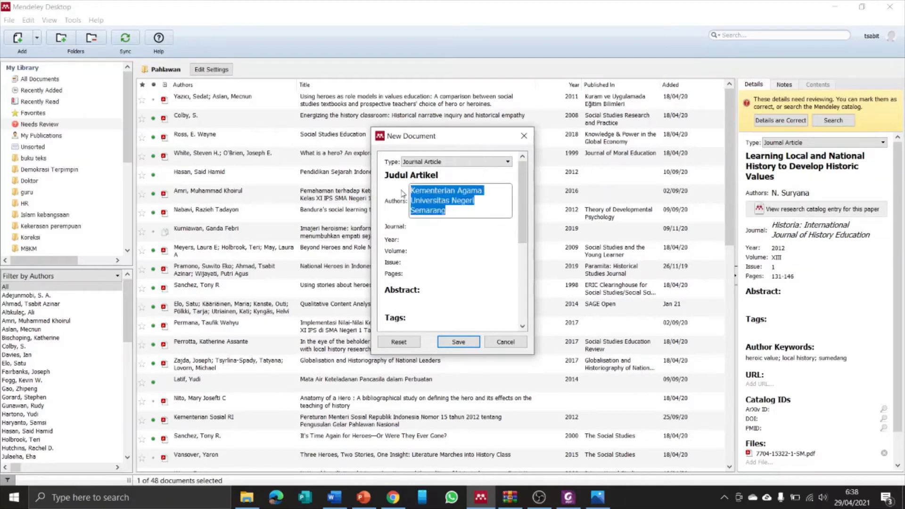
pyautogui.press('BackSpace')
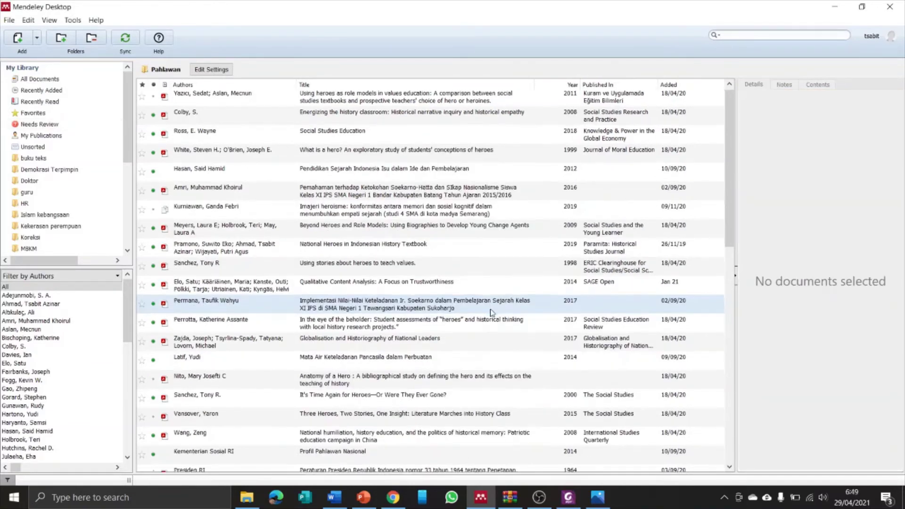
pyautogui.scroll(-5, 490, 312)
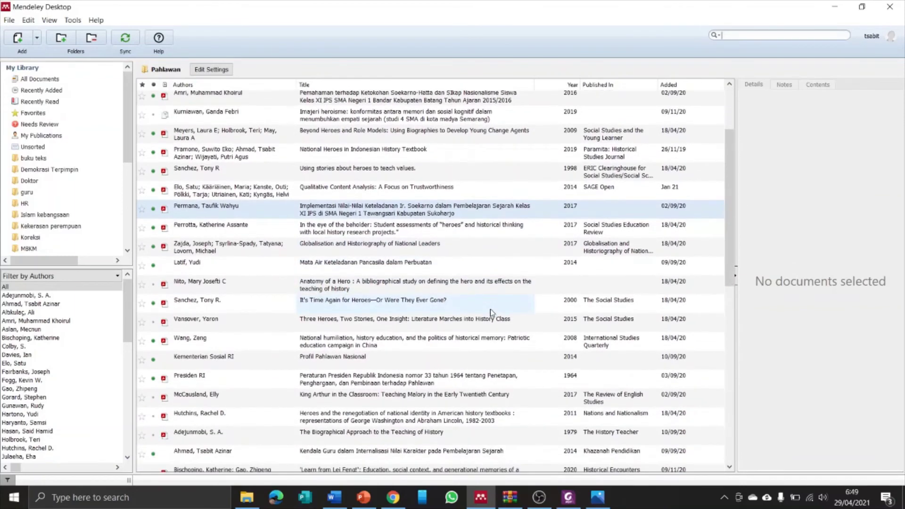
# Select the "Keputusan Presiden Nomor 217 Tahun 1957" entry in the Pahlawan folder and review its document type choices, keeping Bill.
pyautogui.scroll(5, 491, 313)
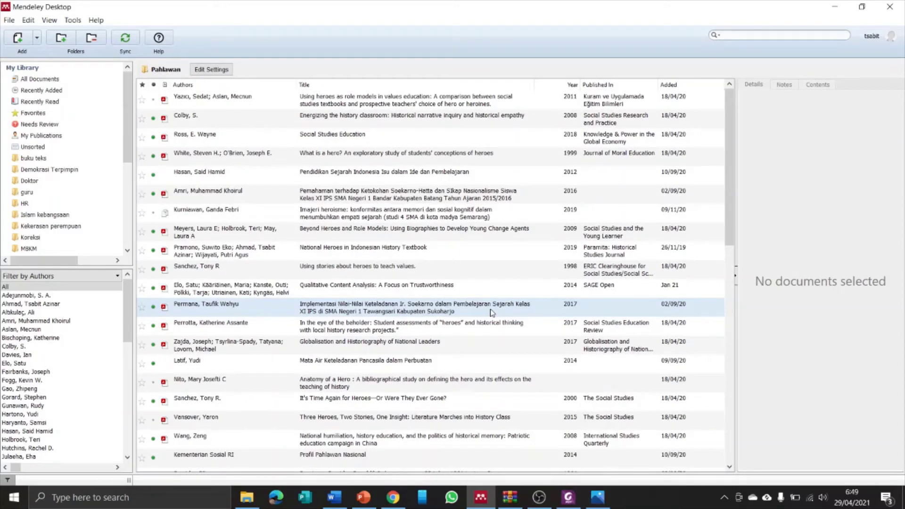
pyautogui.scroll(-3, 492, 313)
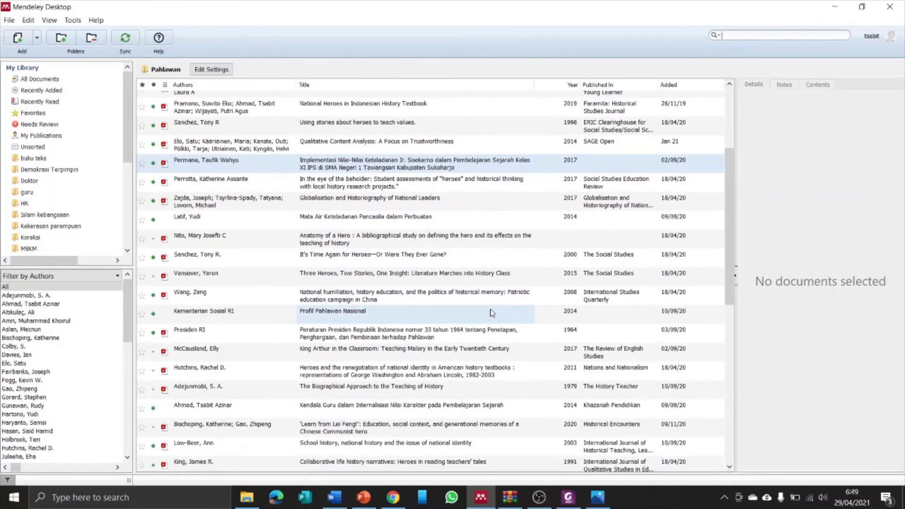
pyautogui.scroll(-3, 492, 312)
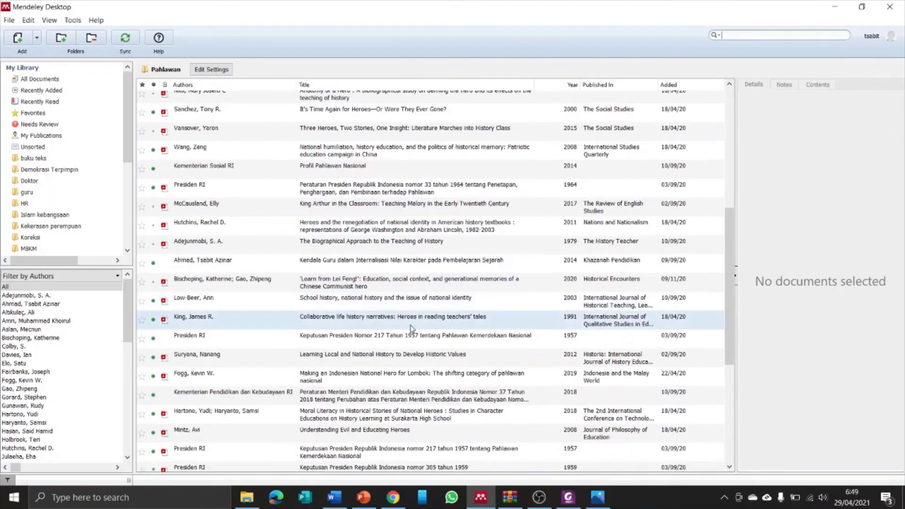
pyautogui.click(385, 340)
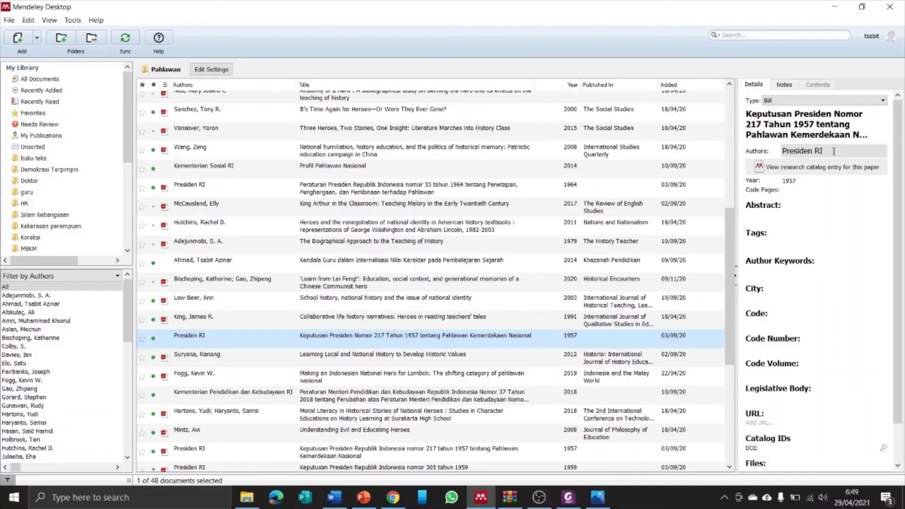
pyautogui.click(882, 102)
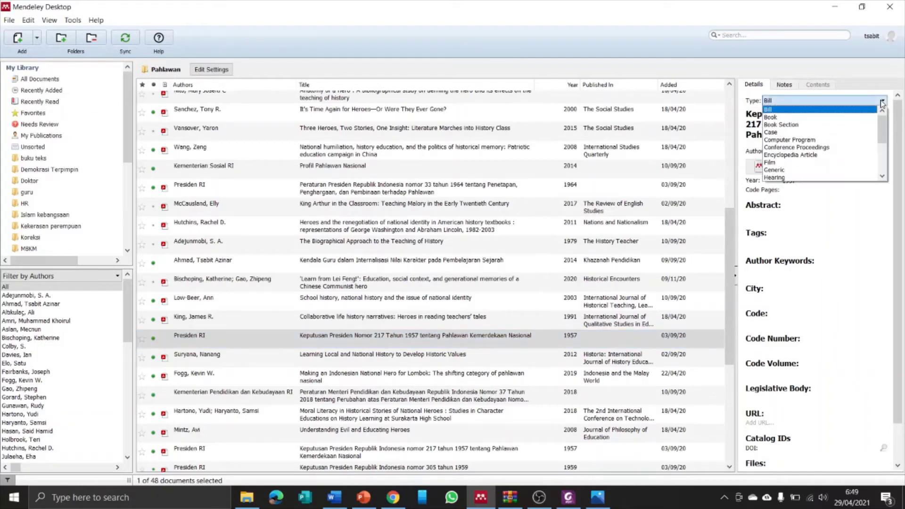
pyautogui.click(799, 111)
# Check the document type and institutional author entry of "Undang-Undang Republik Indonesia nomor 20 tahun 2009", keeping Bill and Republik Indonesia.
pyautogui.scroll(-5, 408, 330)
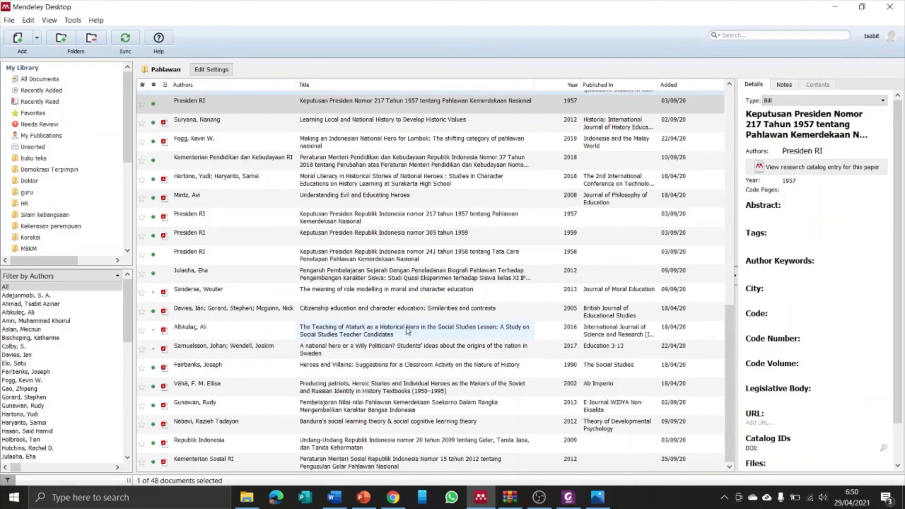
pyautogui.click(382, 443)
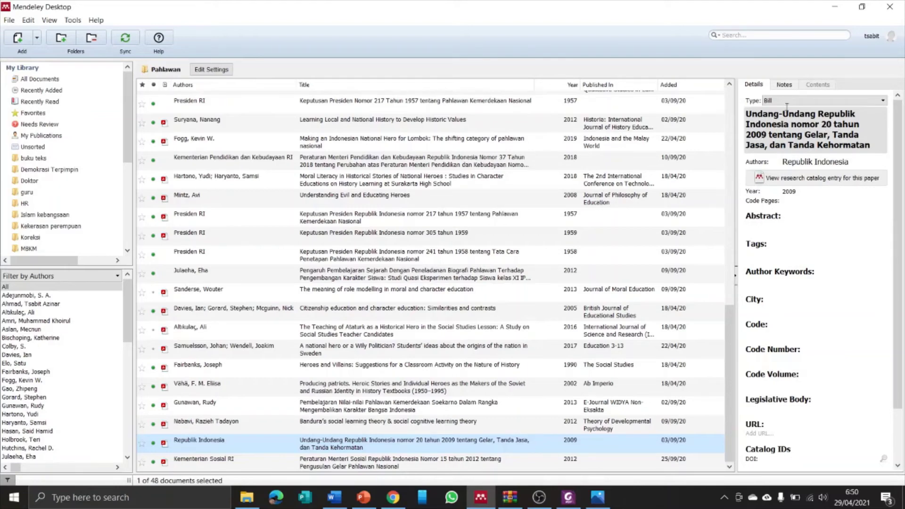
pyautogui.click(823, 103)
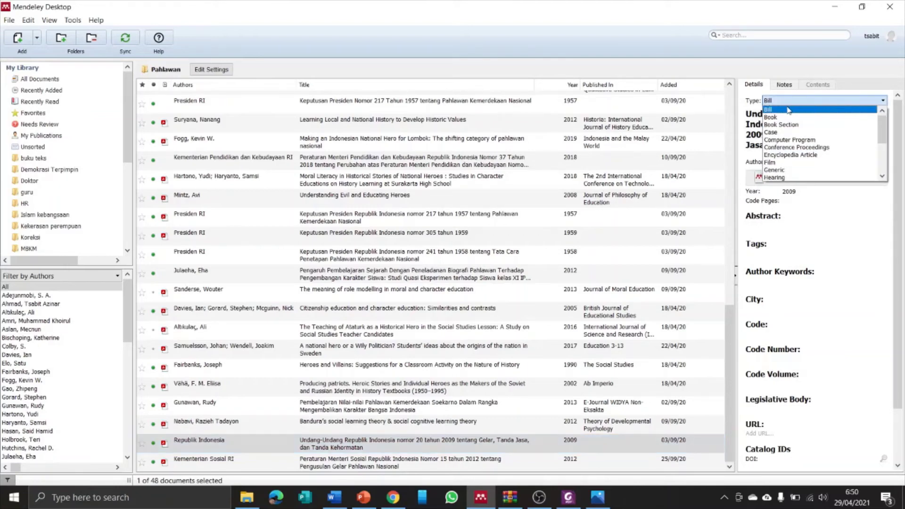
pyautogui.click(772, 109)
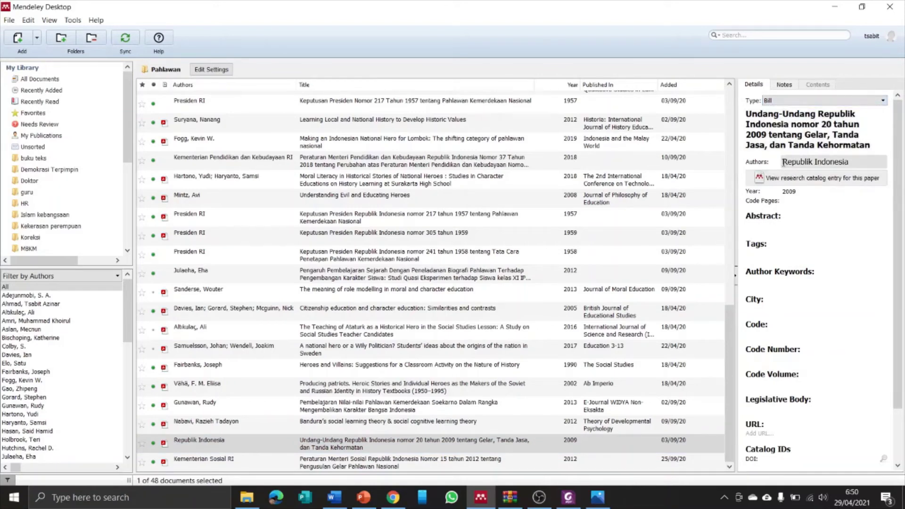
pyautogui.click(782, 162)
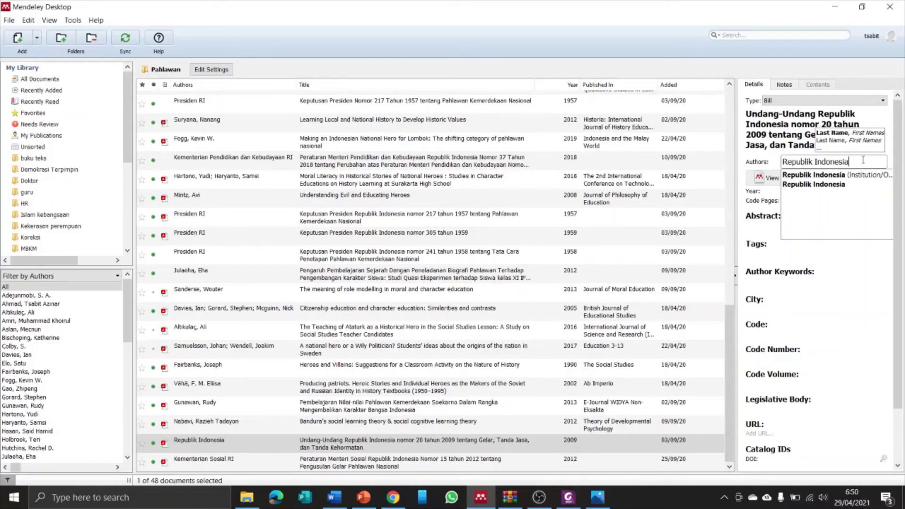
pyautogui.click(505, 199)
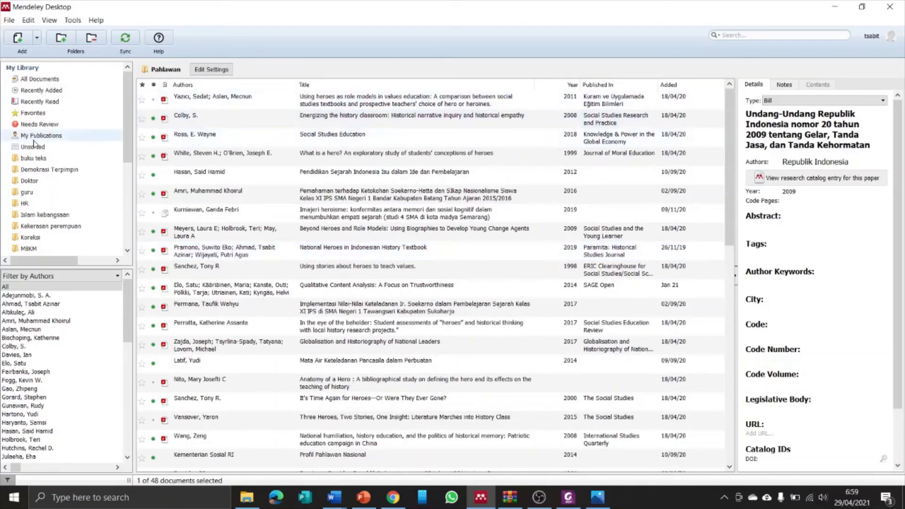
# Open the Attach Files dialog for the 2009 Undang-Undang entry and close it without attaching a file.
pyautogui.scroll(-2, 42, 165)
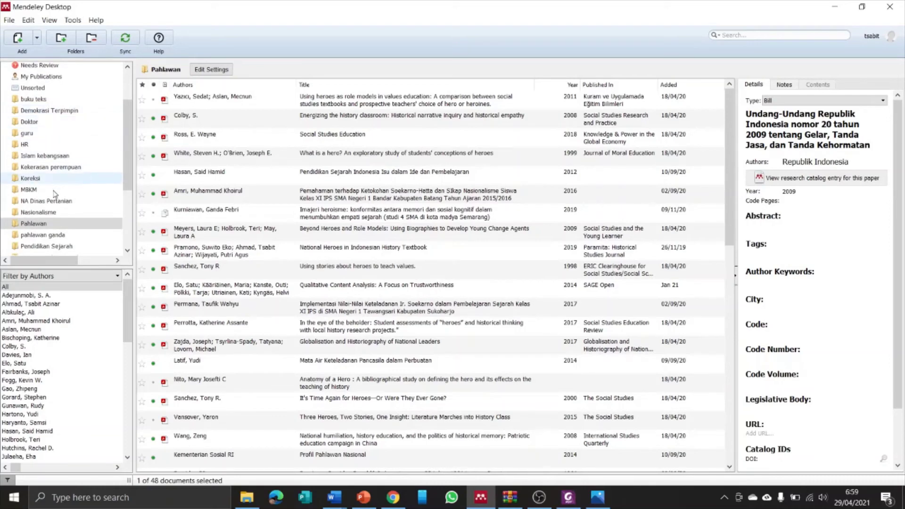
pyautogui.scroll(-1, 47, 201)
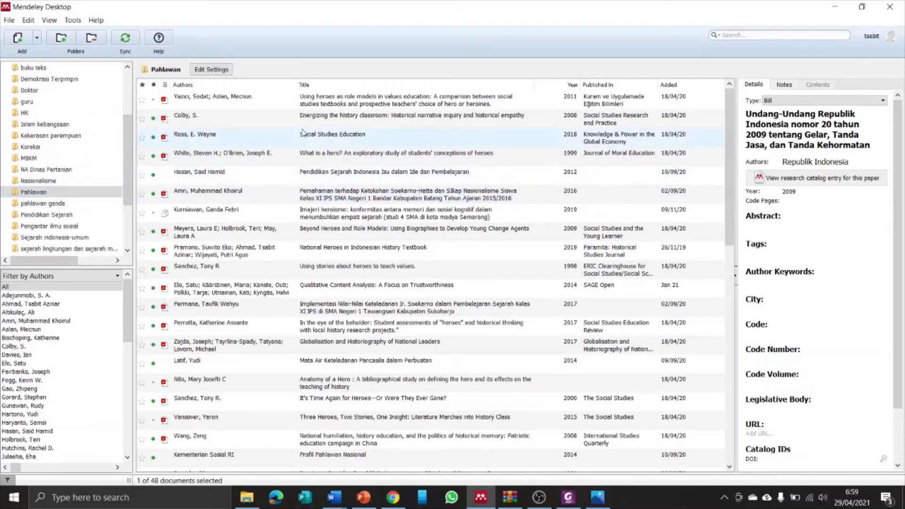
pyautogui.scroll(-1, 830, 284)
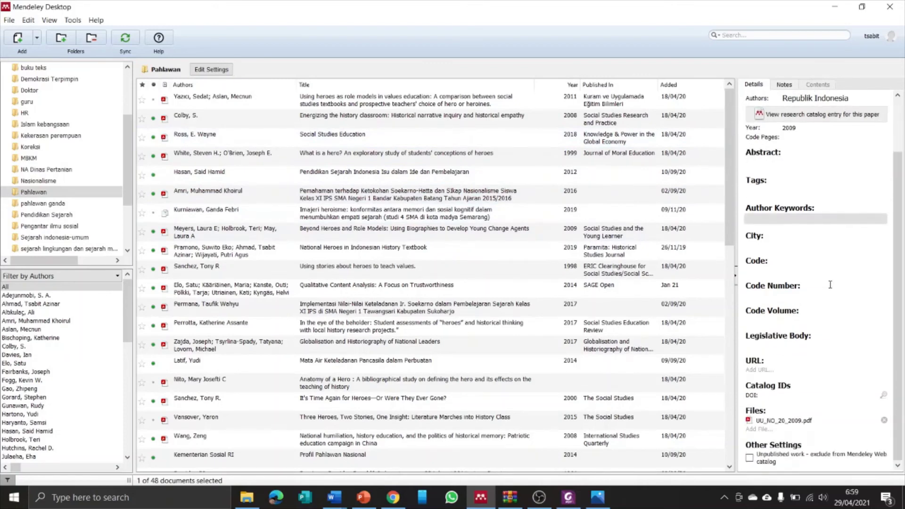
pyautogui.click(761, 431)
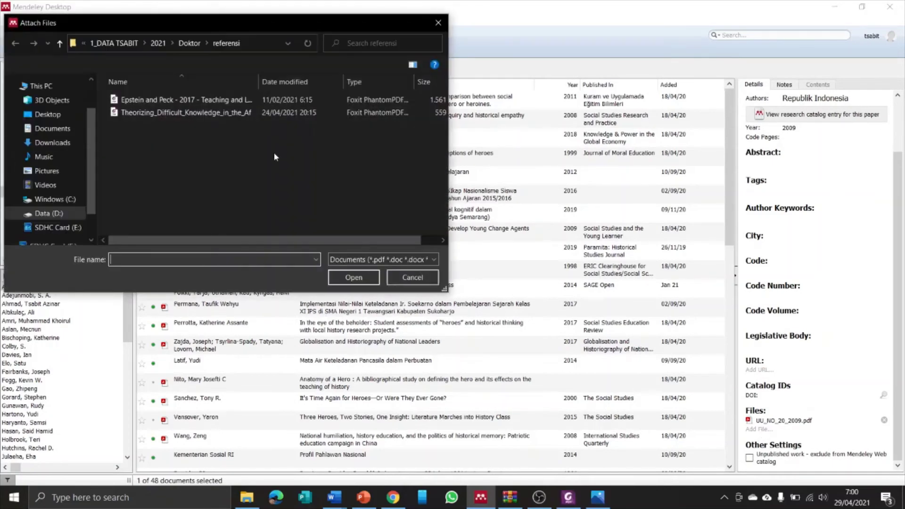
pyautogui.click(438, 23)
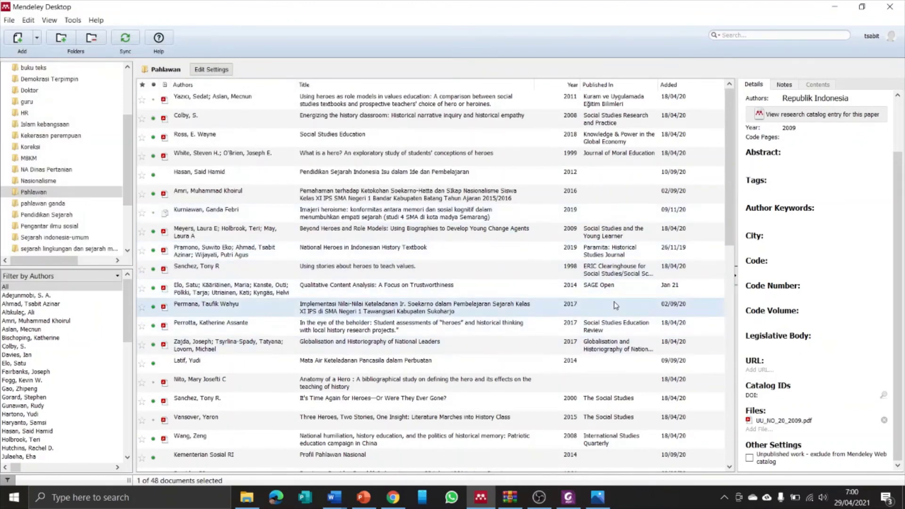
# Open the attached PDF of "Implementasi Nilai-Nilai Keteladanan Ir. Soekarno" and look through its pages, returning to the cover.
pyautogui.click(165, 308)
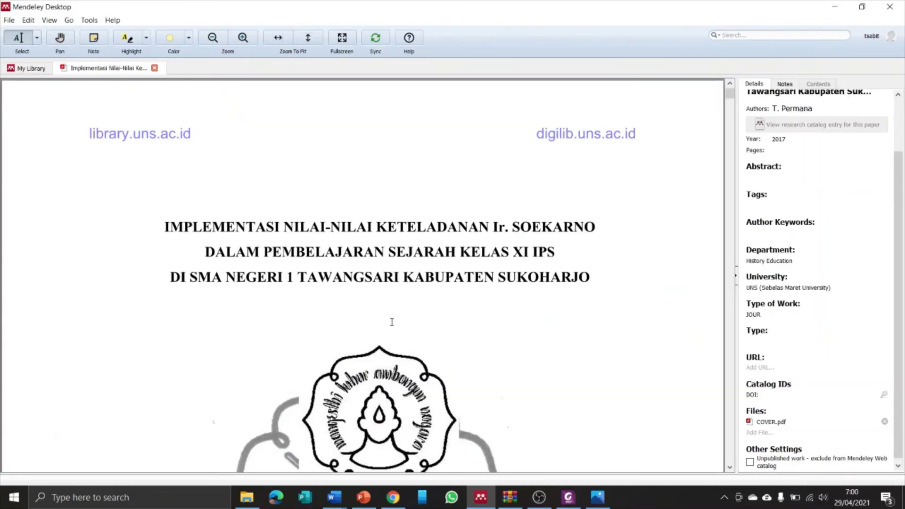
pyautogui.scroll(-5, 392, 322)
pyautogui.scroll(-10, 392, 322)
pyautogui.scroll(-12, 392, 322)
pyautogui.scroll(5, 392, 322)
pyautogui.scroll(15, 392, 322)
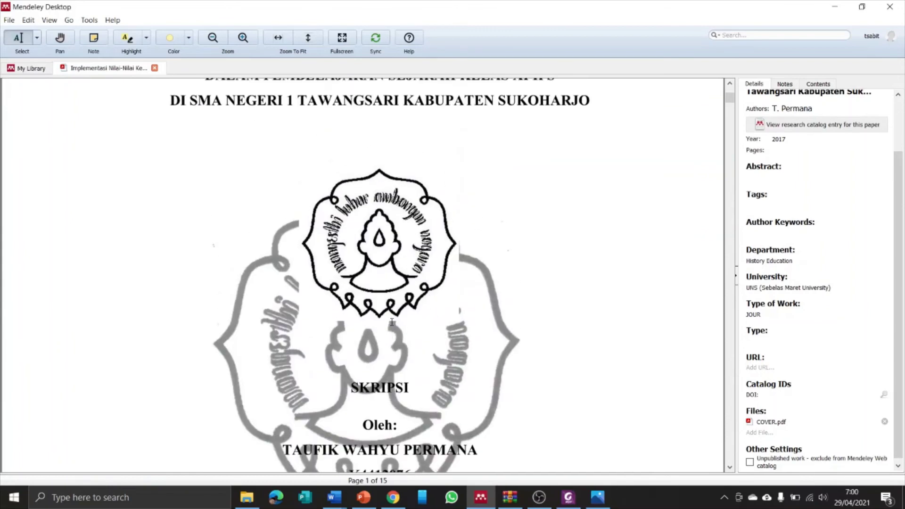
pyautogui.scroll(3, 426, 283)
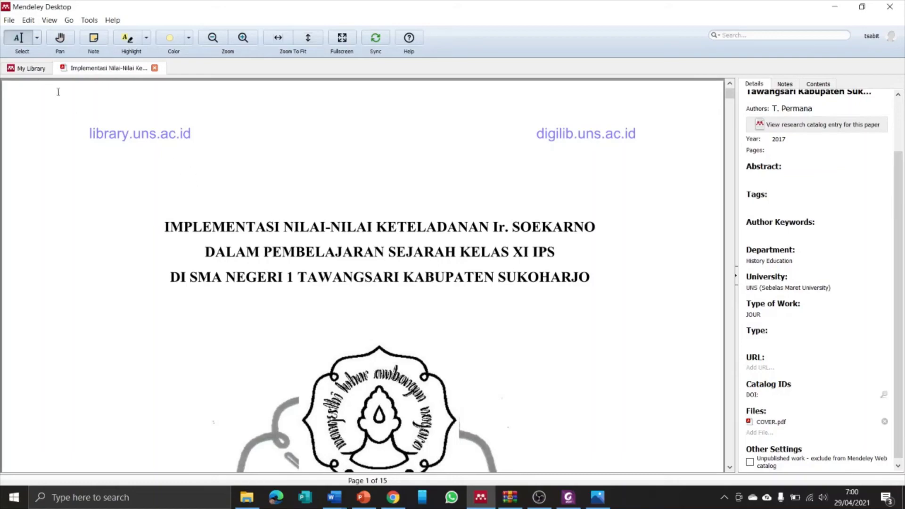
# Open the PDF of "Keputusan Presiden Republik Indonesia nomor 305 tahun 1959" from the library and look through it.
pyautogui.click(30, 70)
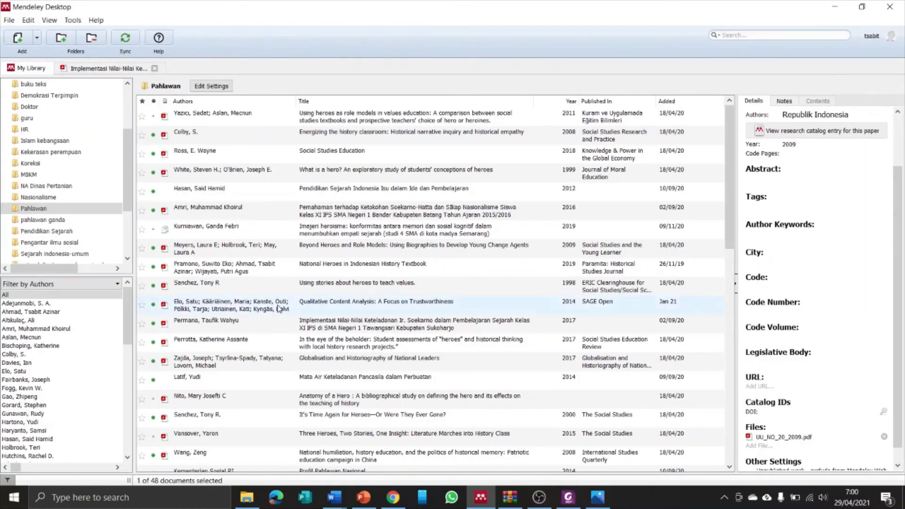
pyautogui.scroll(-5, 278, 309)
pyautogui.scroll(-2, 279, 309)
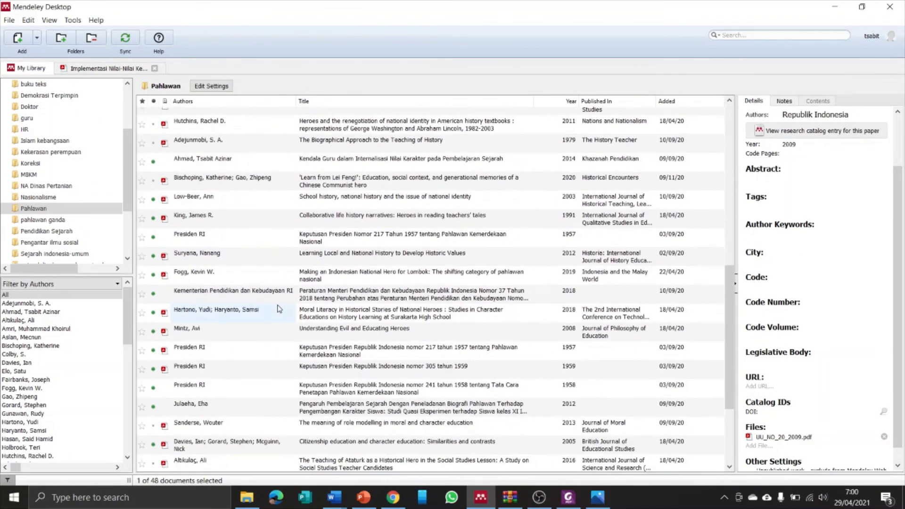
pyautogui.scroll(-2, 278, 309)
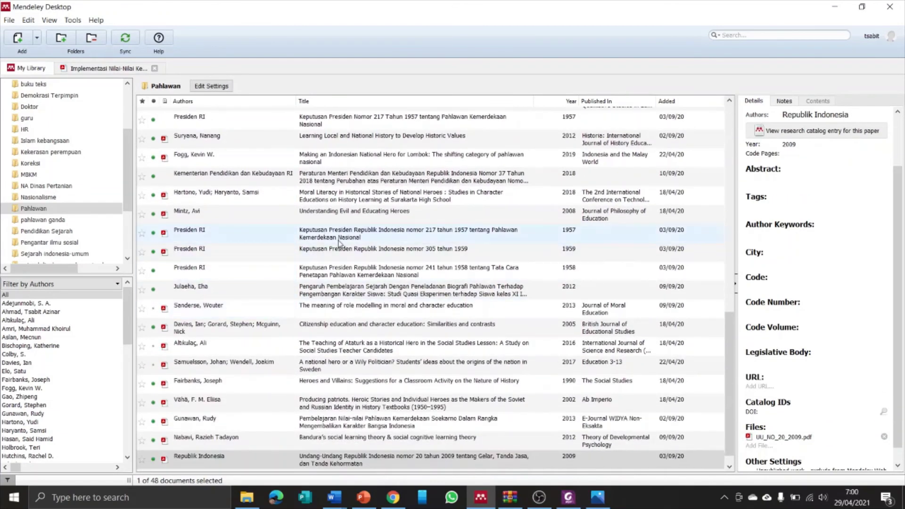
pyautogui.doubleClick(326, 252)
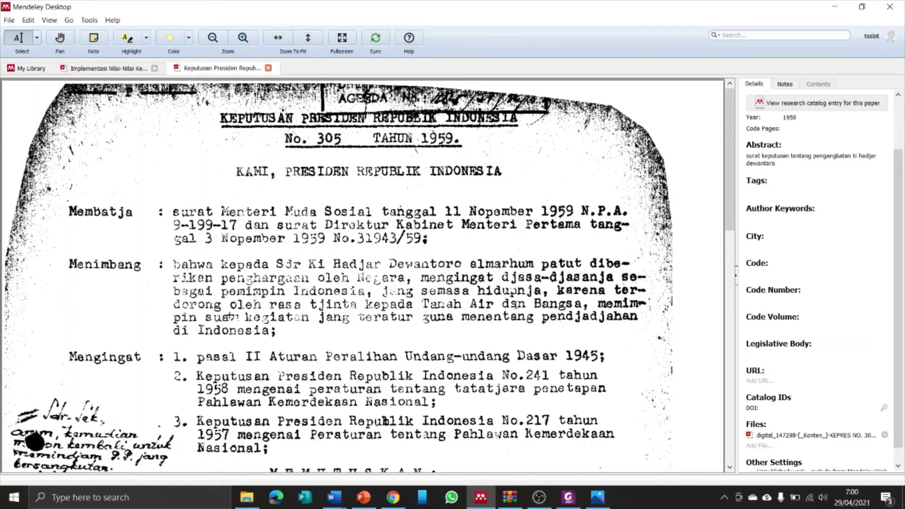
pyautogui.scroll(-10, 511, 295)
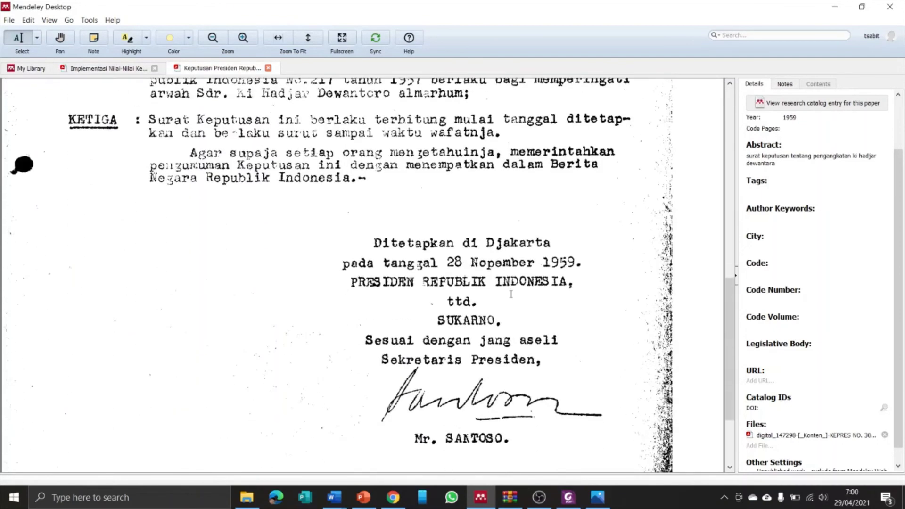
pyautogui.scroll(10, 511, 295)
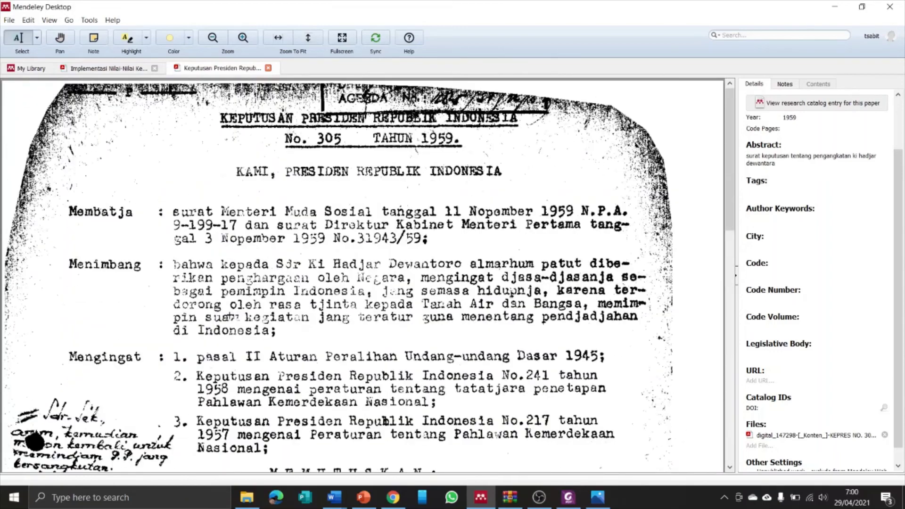
# Return to the library and look over the references in the Pahlawan folder.
pyautogui.click(40, 69)
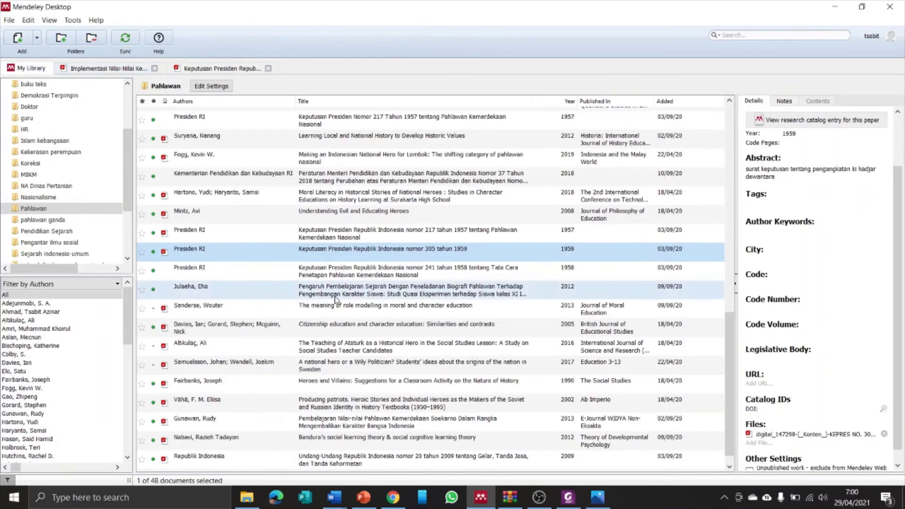
pyautogui.scroll(-1, 336, 299)
pyautogui.scroll(10, 470, 147)
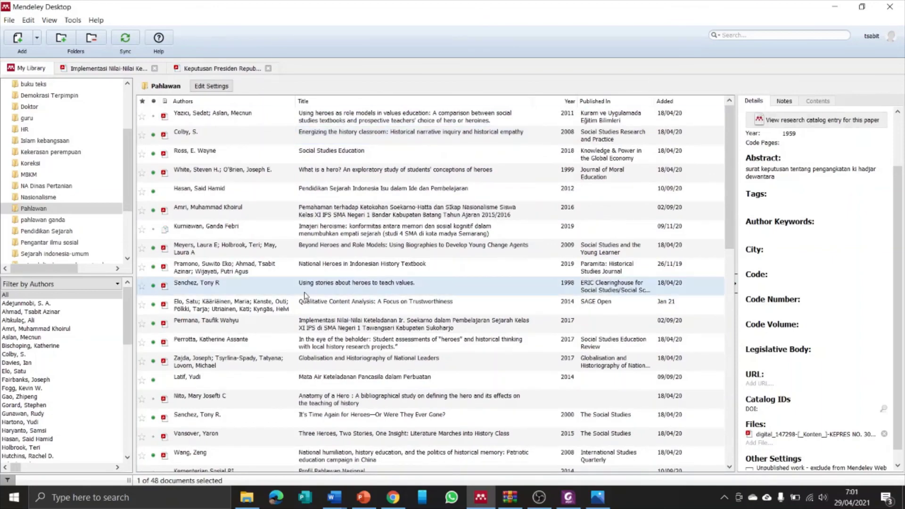
pyautogui.scroll(-10, 306, 296)
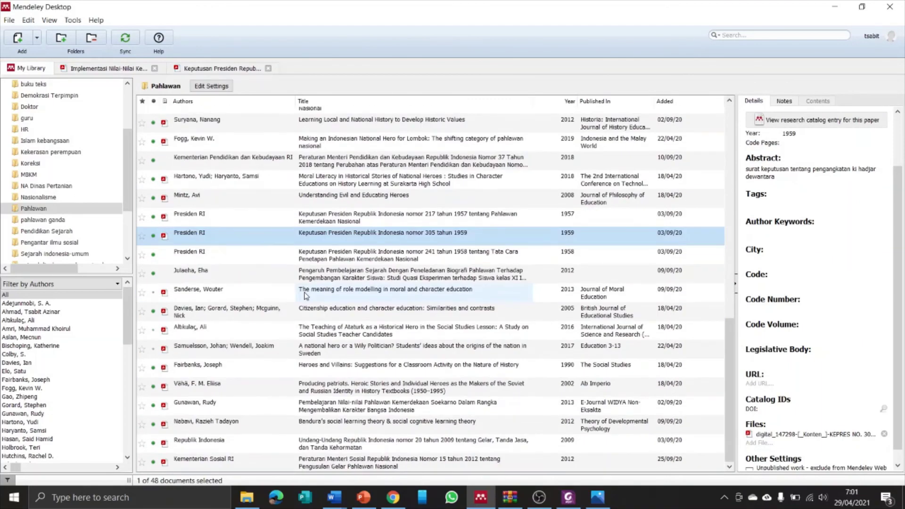
pyautogui.click(181, 425)
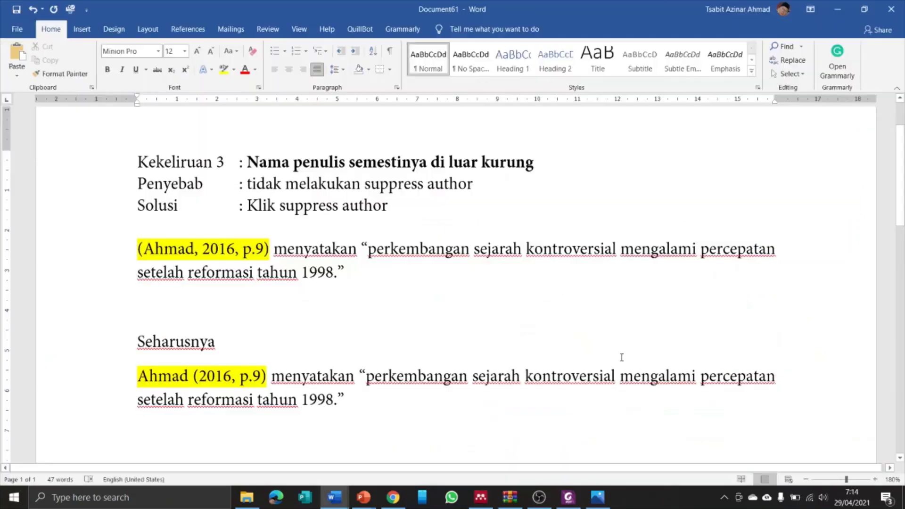